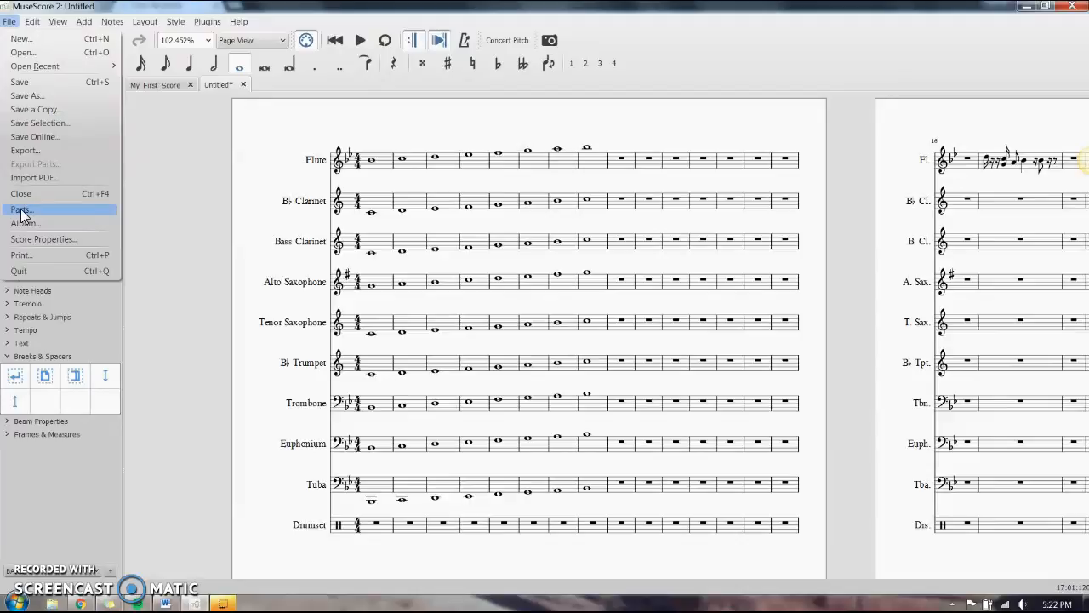
# Generate a separate part for every instrument in the score
pyautogui.click(20, 210)
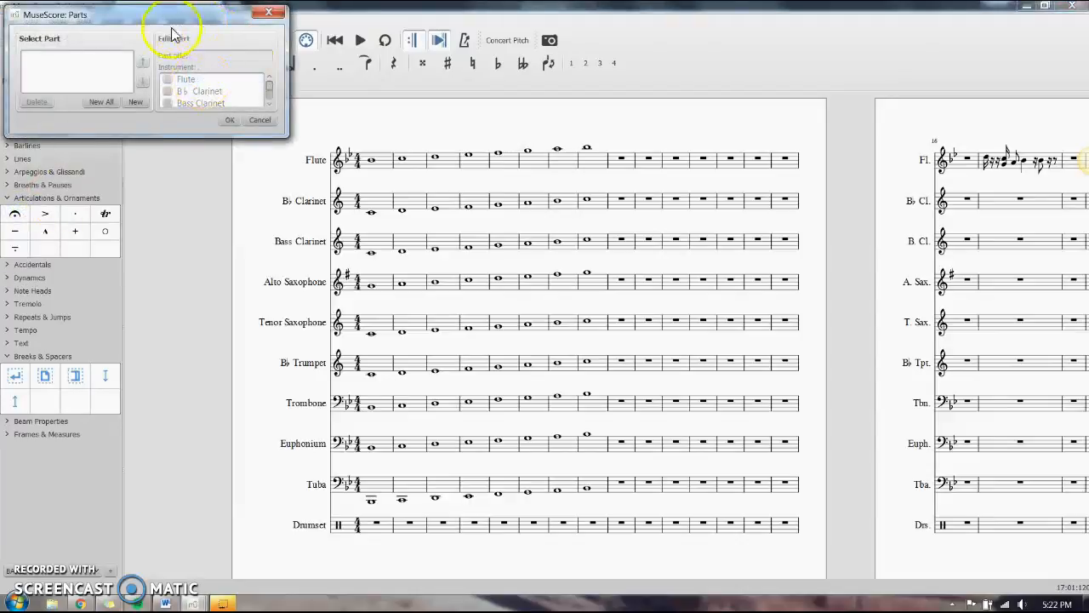
pyautogui.click(102, 103)
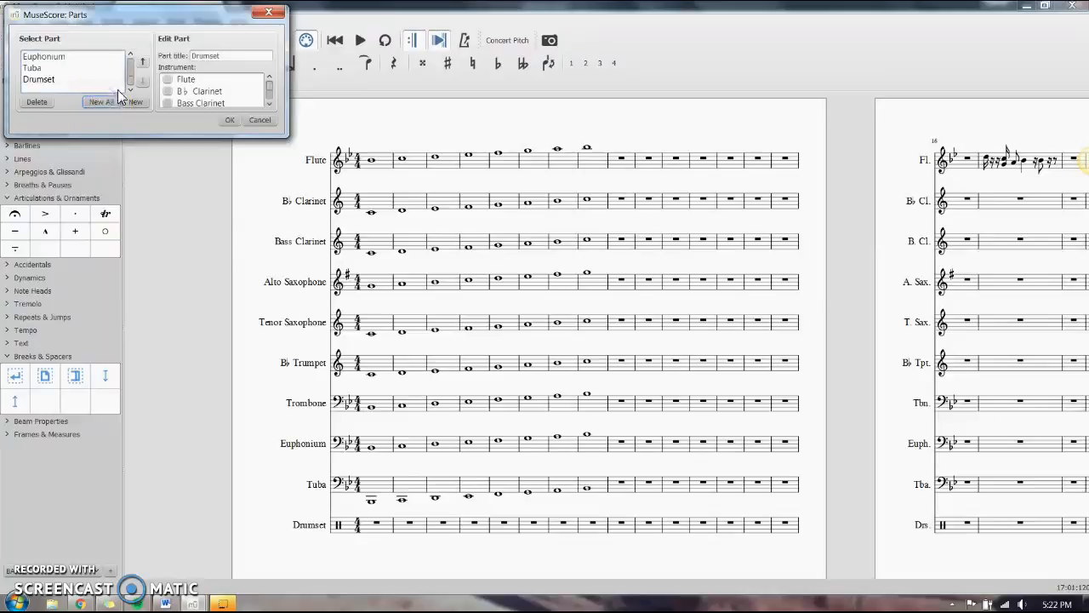
pyautogui.click(229, 119)
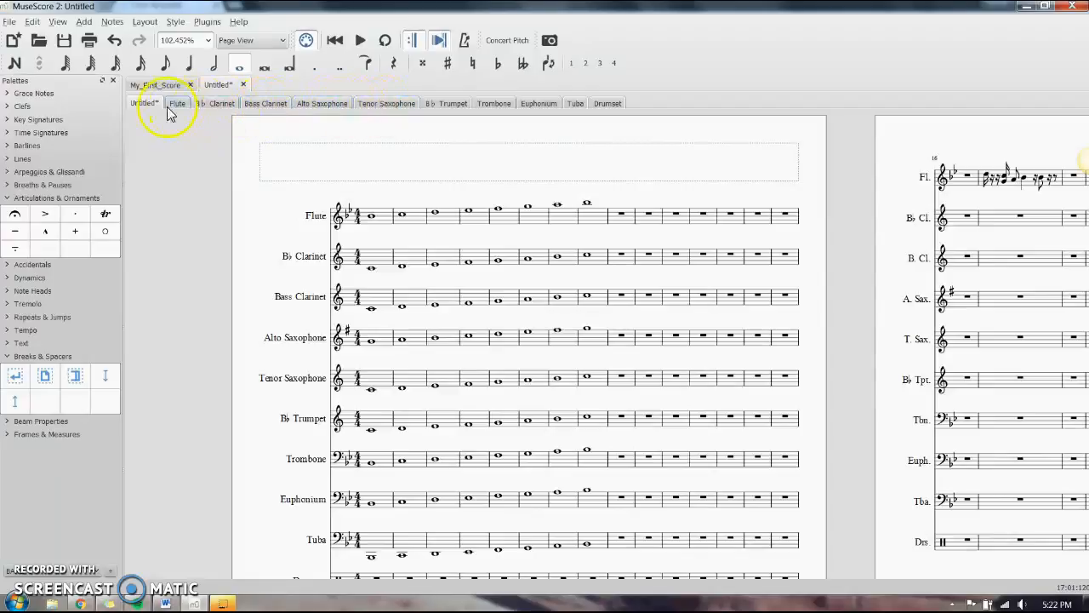
# Look through the individual instrument parts, including Flute, clarinets, saxophones, Tuba and Drumset, and compare them with the full score
pyautogui.click(173, 101)
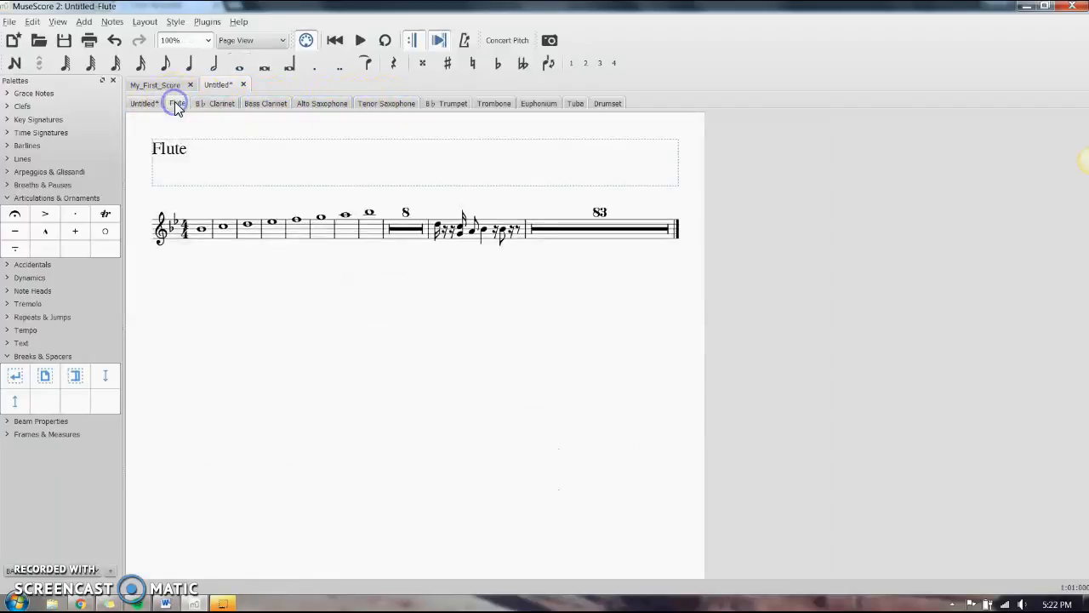
pyautogui.click(220, 101)
pyautogui.click(255, 103)
pyautogui.click(319, 103)
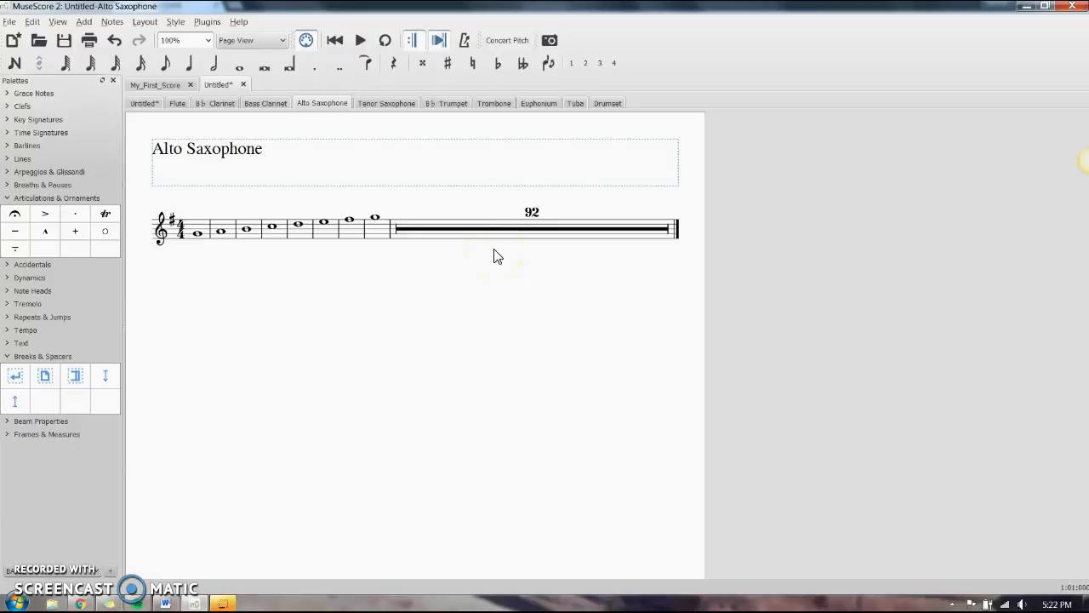
pyautogui.click(525, 243)
pyautogui.click(375, 103)
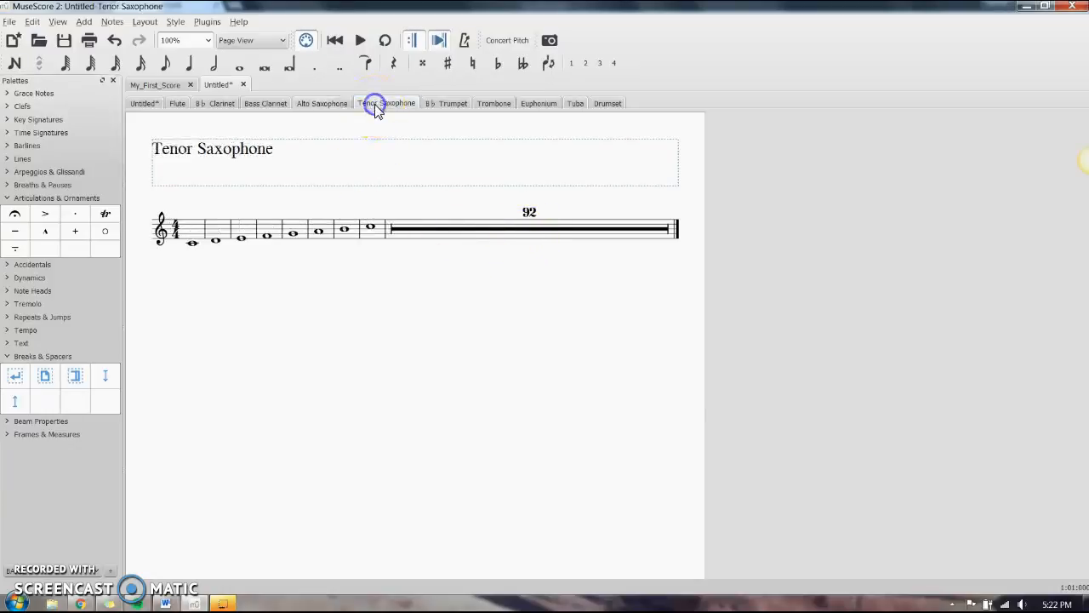
pyautogui.click(576, 104)
pyautogui.click(608, 104)
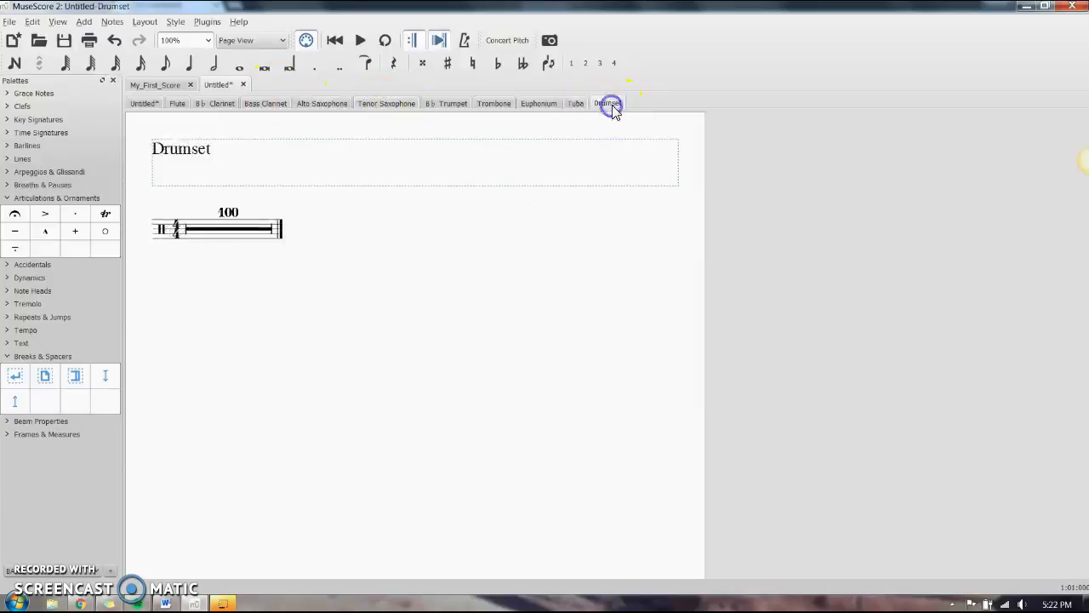
pyautogui.click(545, 104)
pyautogui.click(214, 104)
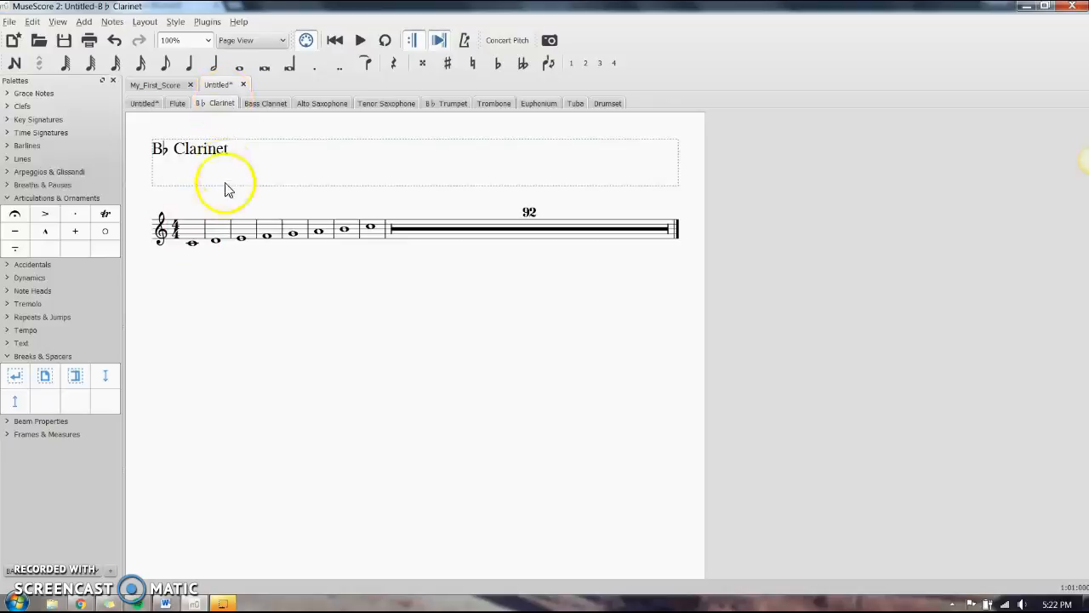
pyautogui.click(464, 228)
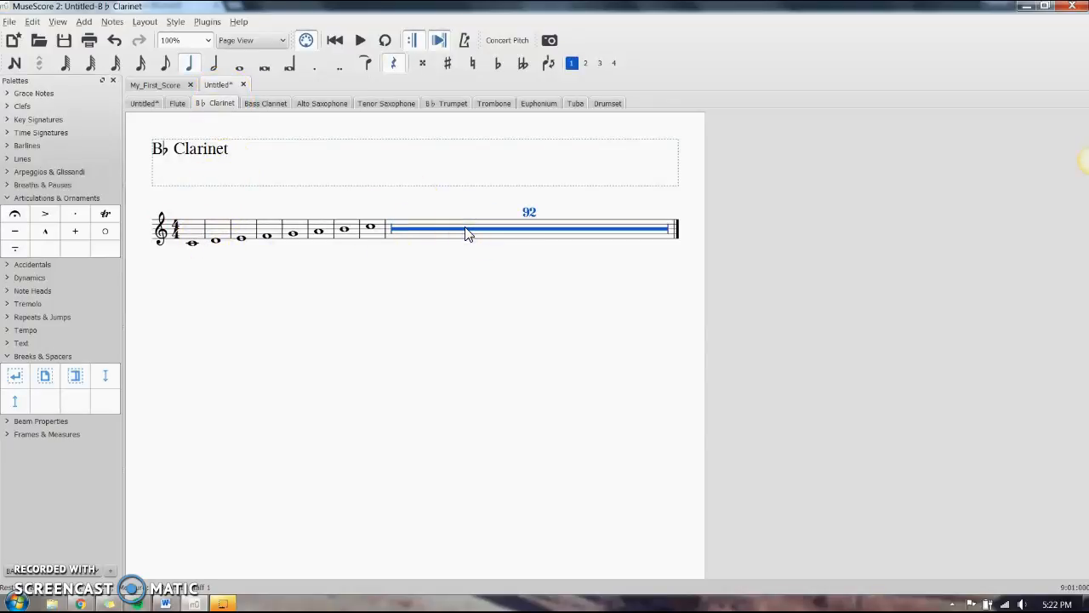
pyautogui.click(147, 104)
# Add an accent to the first note of the B♭ Clarinet part
pyautogui.click(218, 102)
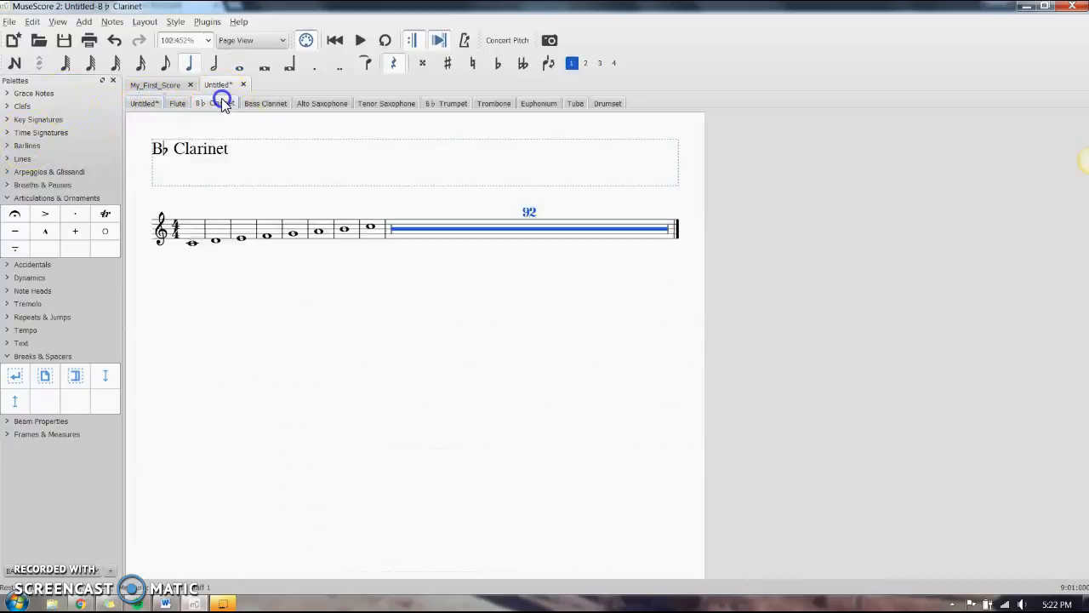
pyautogui.click(372, 232)
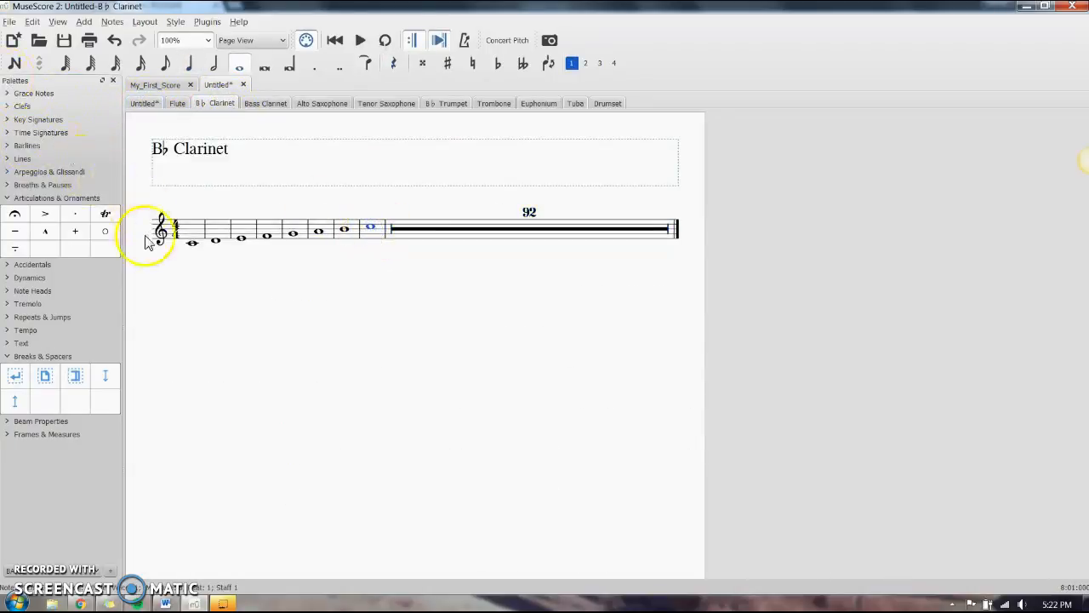
pyautogui.click(192, 242)
pyautogui.click(46, 214)
# Compare the accented first note in the full score and the B♭ Clarinet part, and examine the part's page layout
pyautogui.click(145, 103)
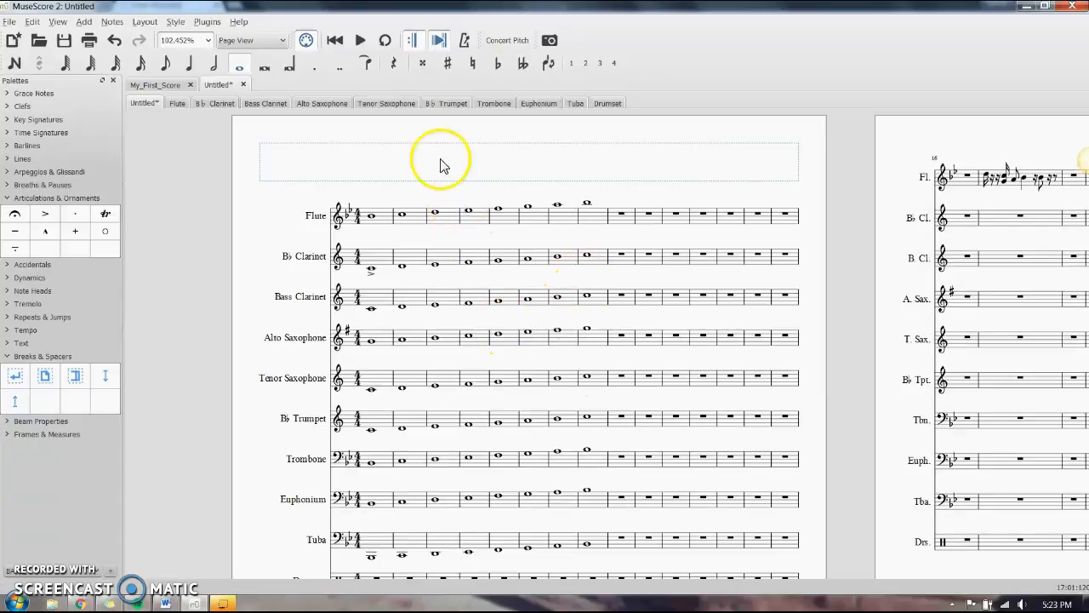
pyautogui.click(214, 103)
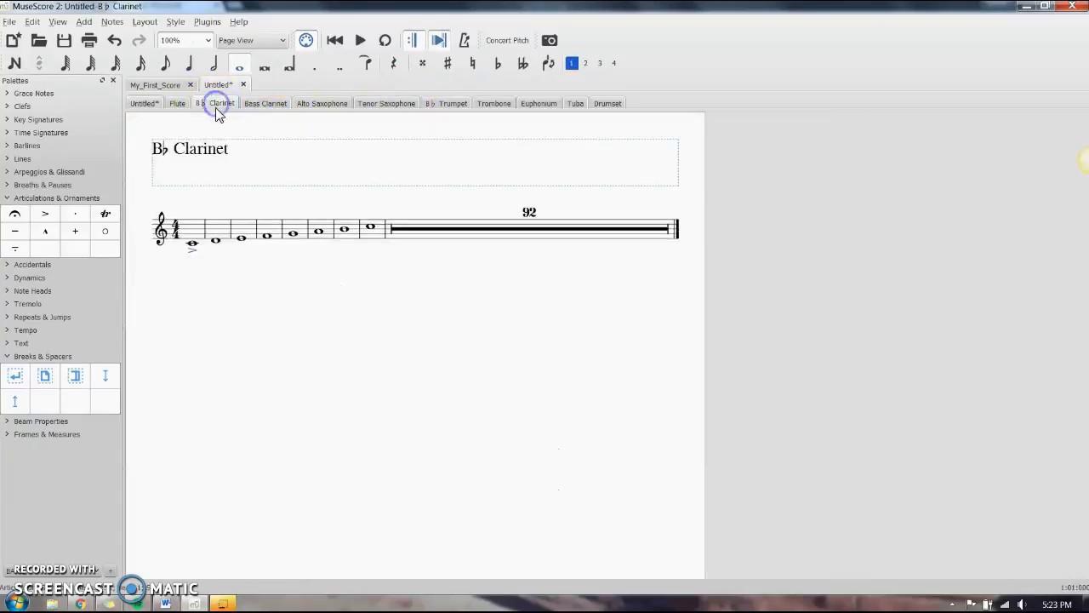
pyautogui.click(141, 103)
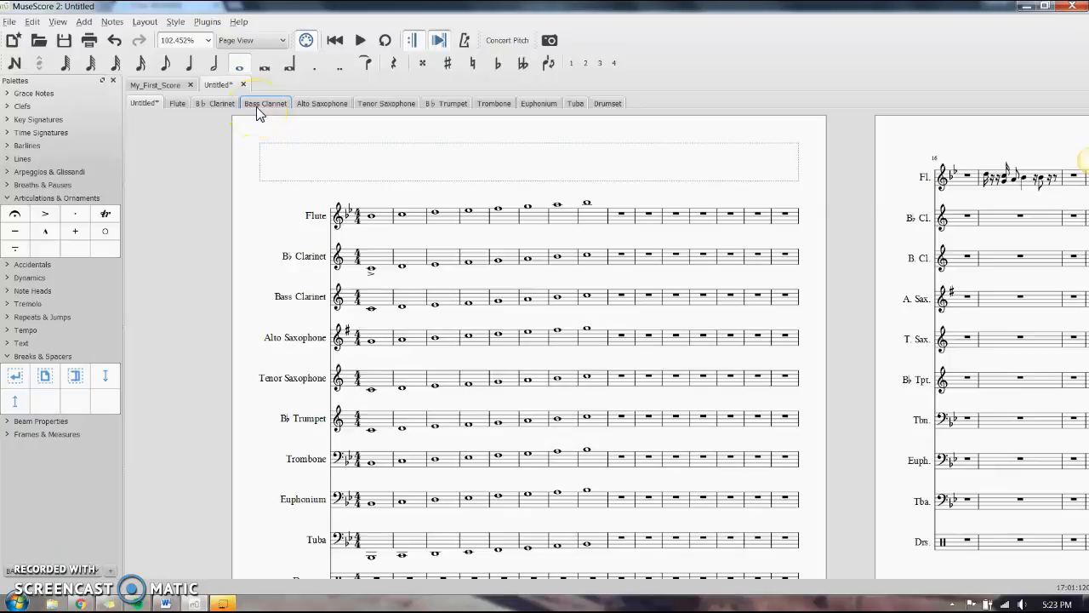
pyautogui.click(217, 103)
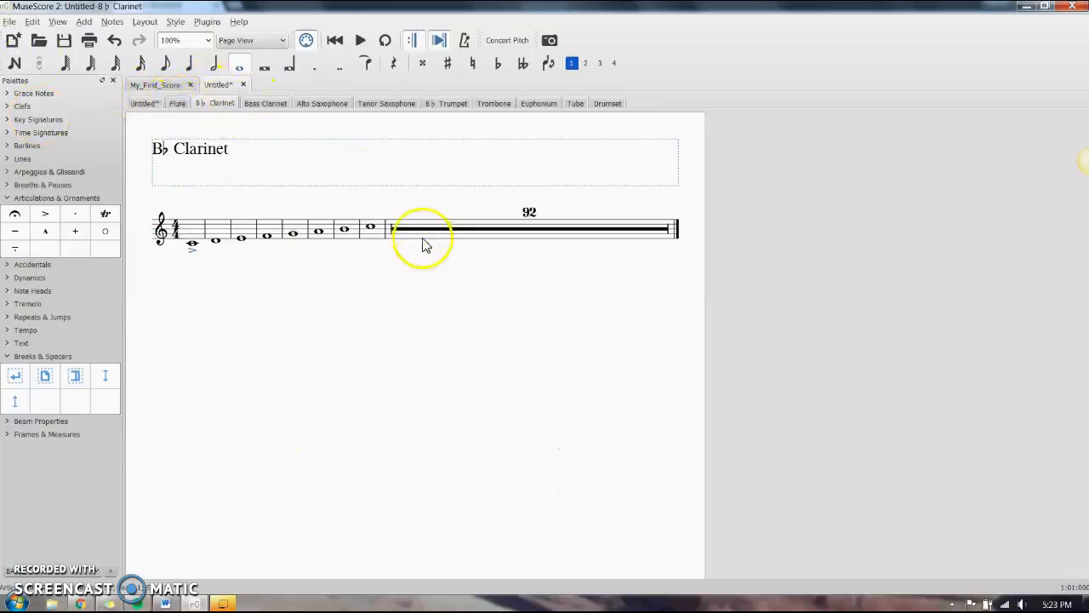
pyautogui.keyDown('ctrl'); pyautogui.scroll(-4, 434, 256); pyautogui.keyUp('ctrl')
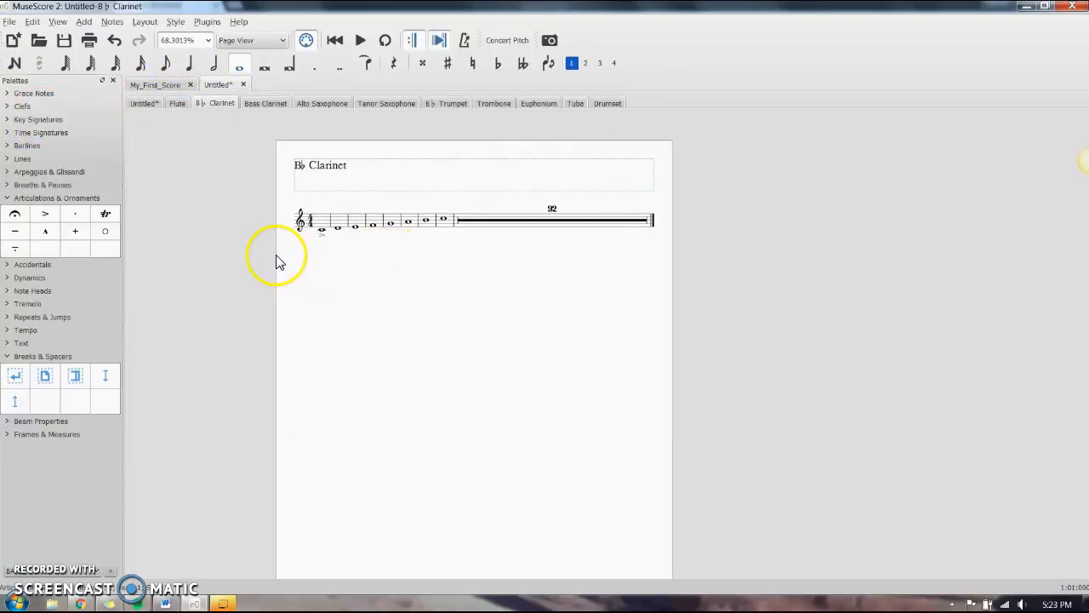
pyautogui.keyDown('ctrl'); pyautogui.scroll(3, 499, 275); pyautogui.keyUp('ctrl')
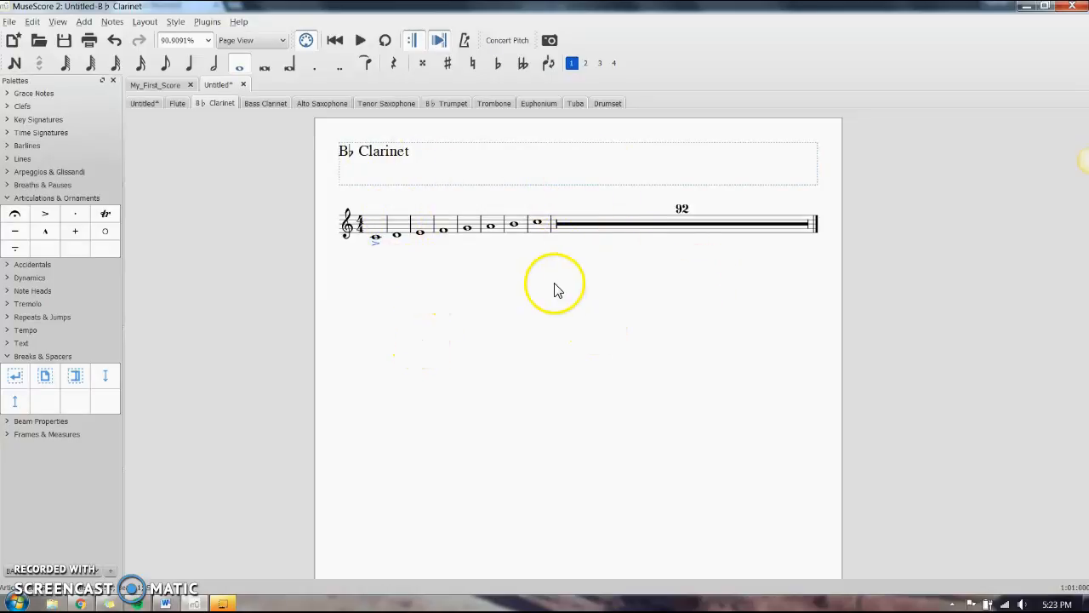
pyautogui.scroll(-3, 559, 274)
pyautogui.scroll(-1, 549, 260)
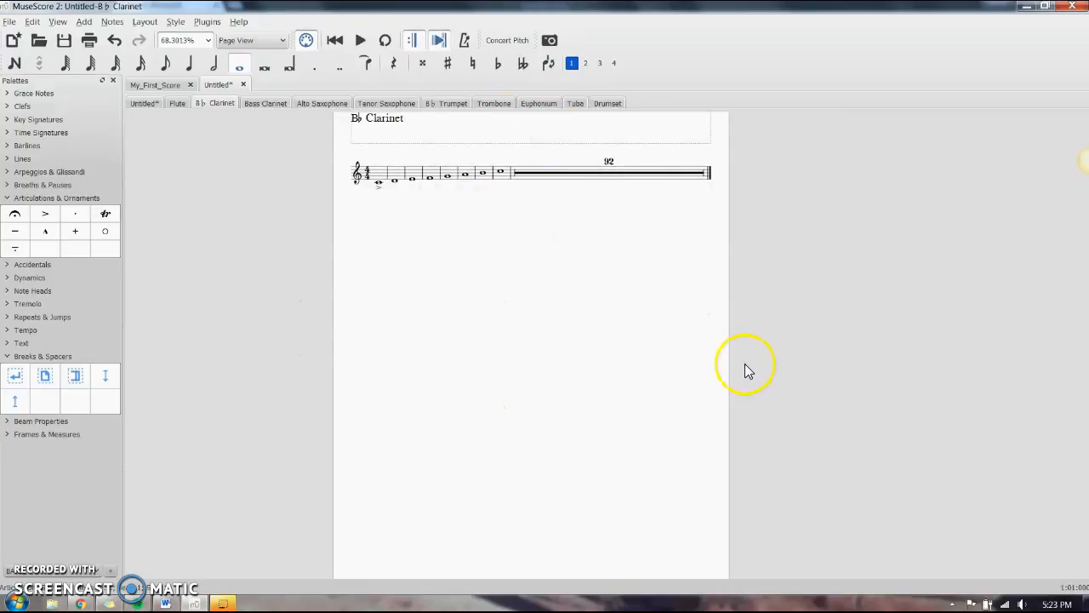
pyautogui.scroll(1, 878, 358)
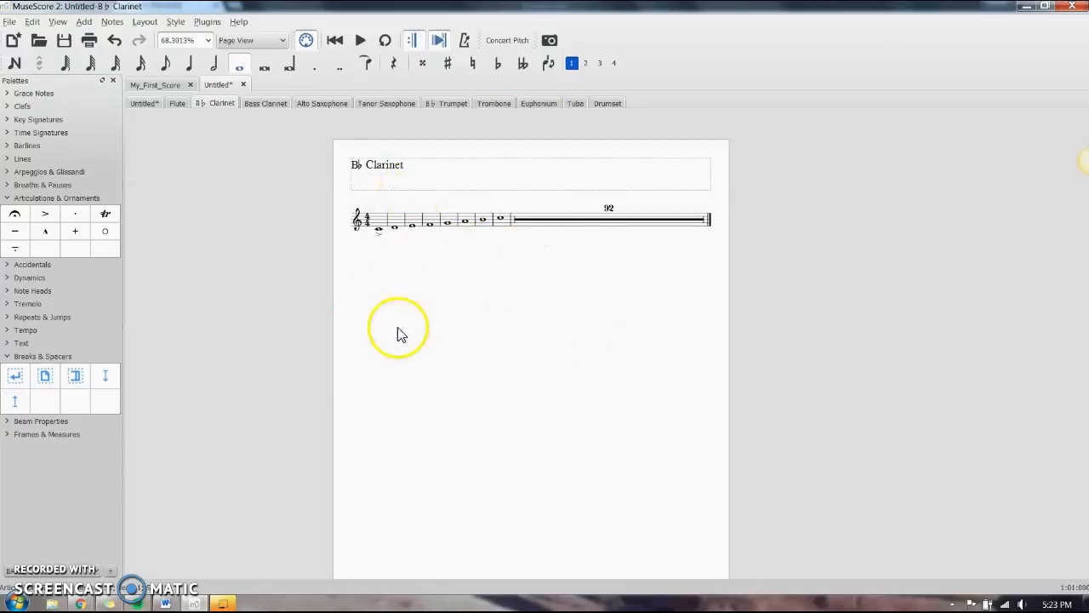
# Set the B♭ Clarinet part's left and right odd page margins to 22 mm in the page settings
pyautogui.click(145, 21)
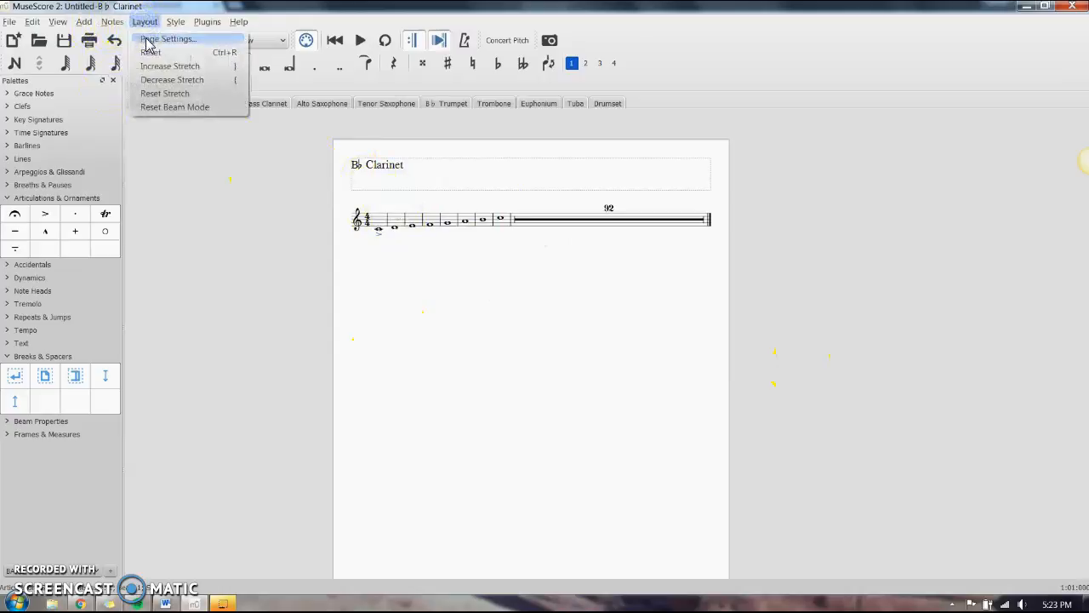
pyautogui.click(147, 39)
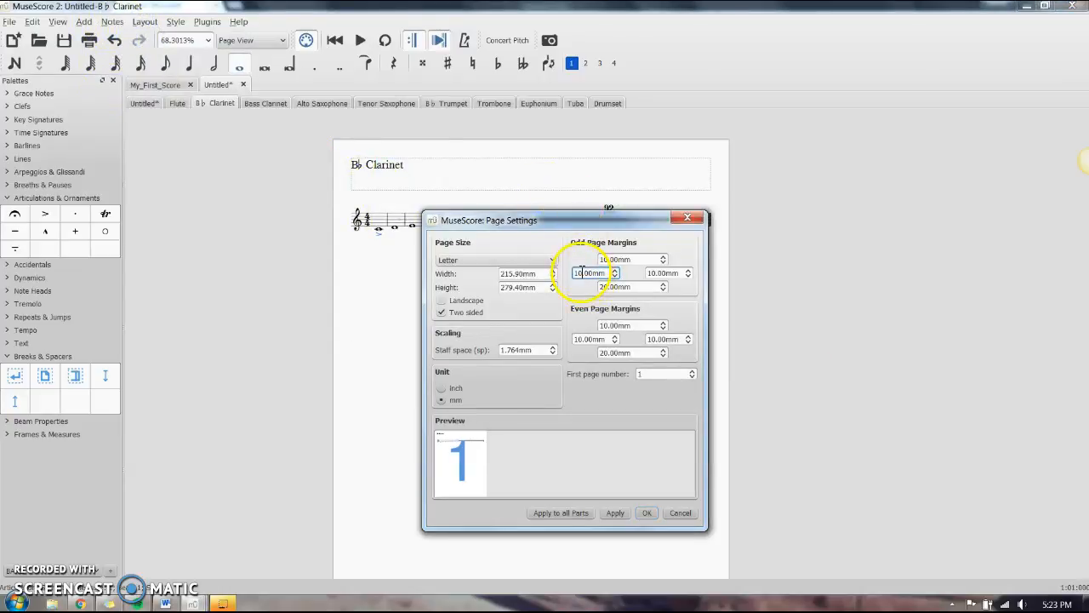
pyautogui.moveTo(582, 274); pyautogui.dragTo(558, 276)
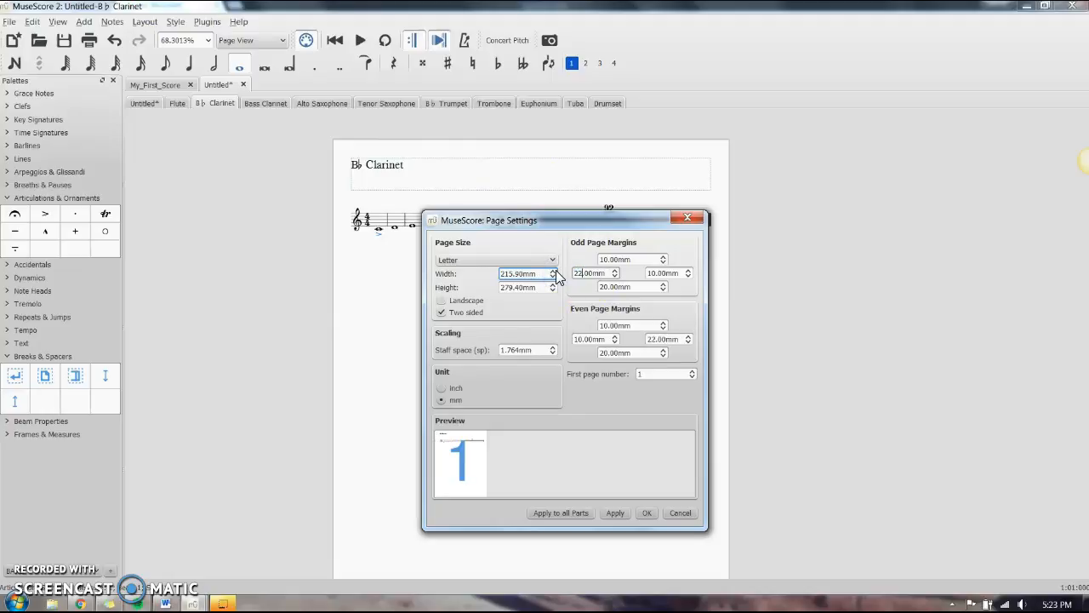
pyautogui.click(656, 273)
pyautogui.moveTo(658, 273); pyautogui.dragTo(650, 275)
pyautogui.write('22')
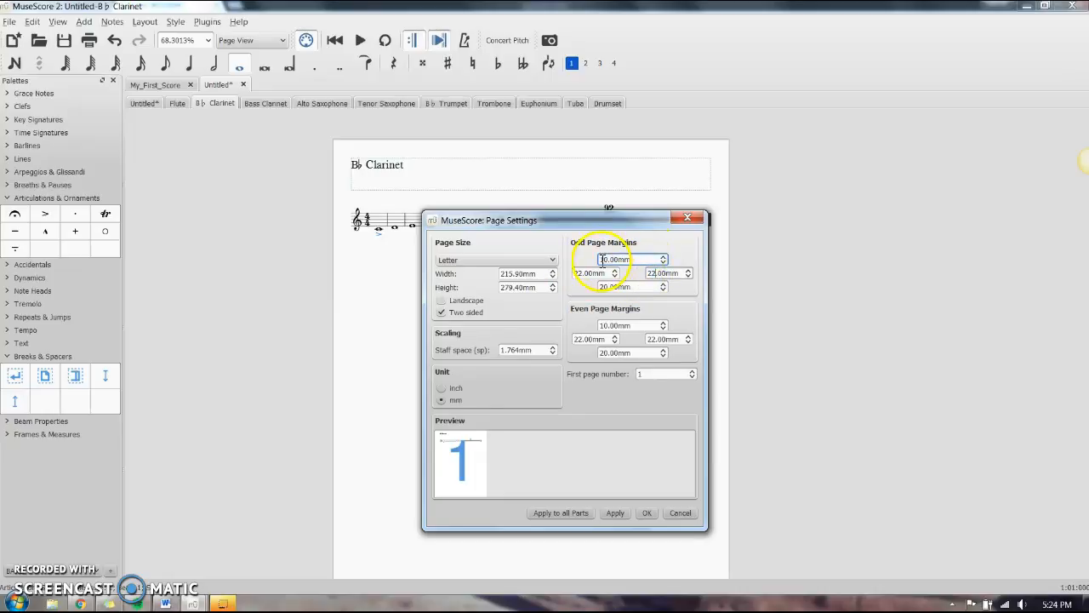
# Set the odd page top margin to 8 mm, reduce the bottom margin, and apply the page settings
pyautogui.click(602, 261)
pyautogui.press('BackSpace')
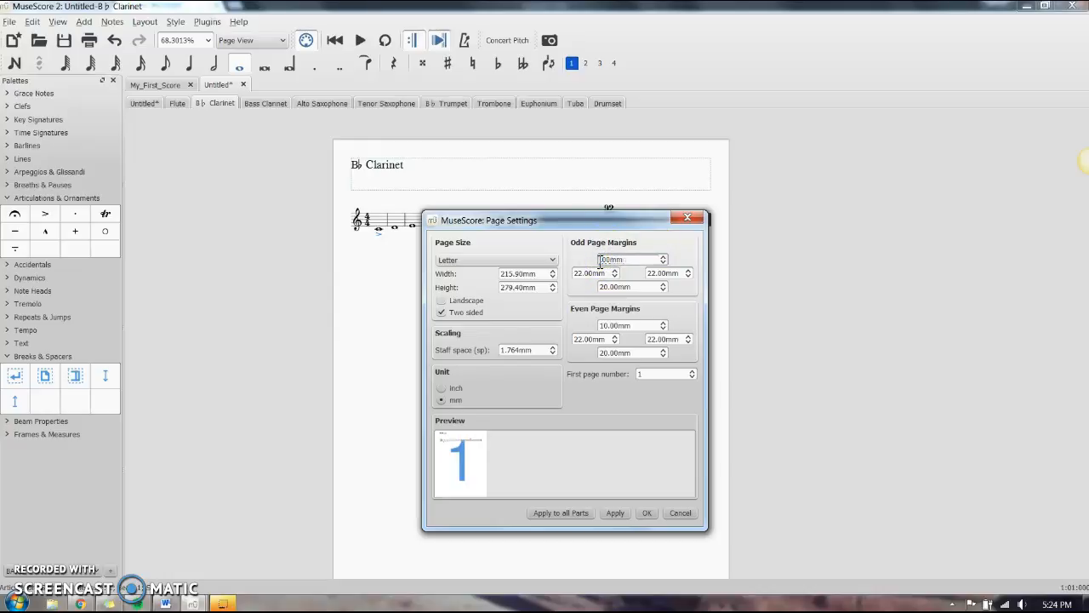
pyautogui.click(604, 285)
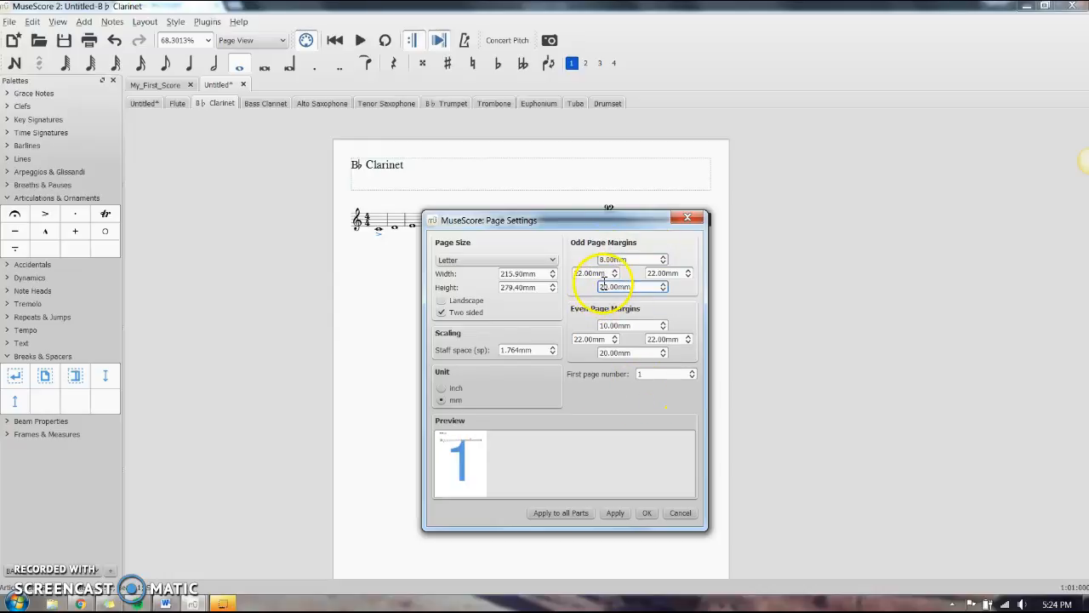
pyautogui.click(609, 286)
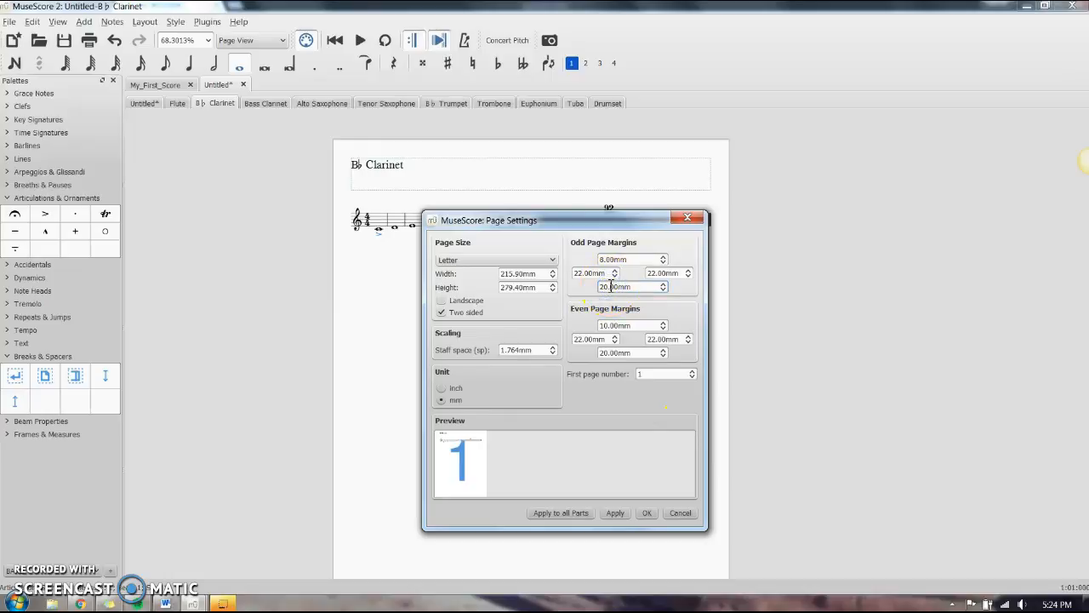
pyautogui.press('BackSpace')
pyautogui.write('1')
pyautogui.click(643, 513)
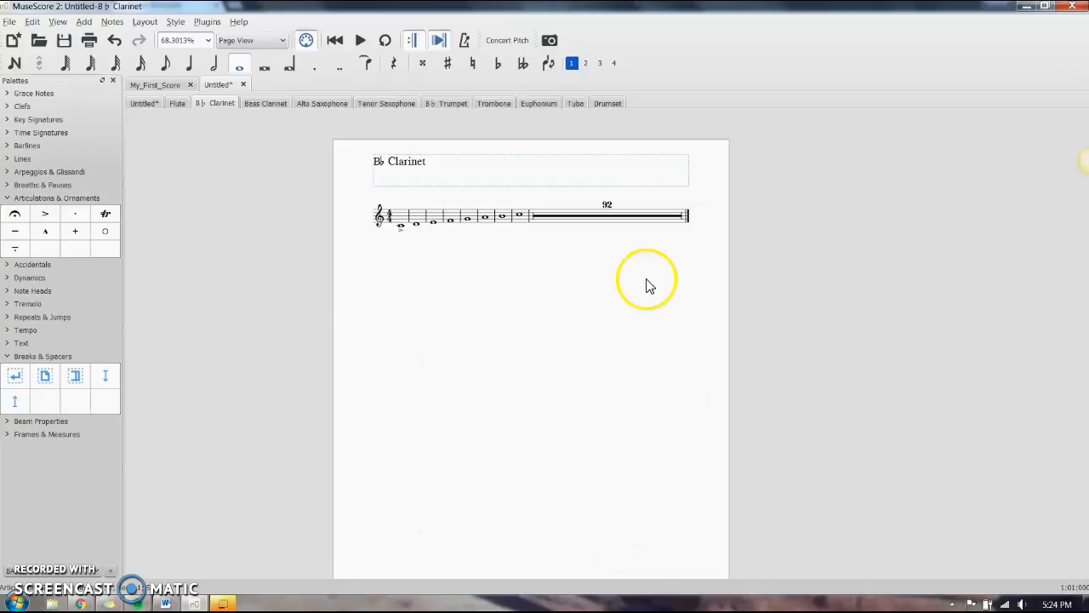
# Reduce the font size of the B♭ Clarinet part name to 15 in its text properties
pyautogui.scroll(6, 525, 238)
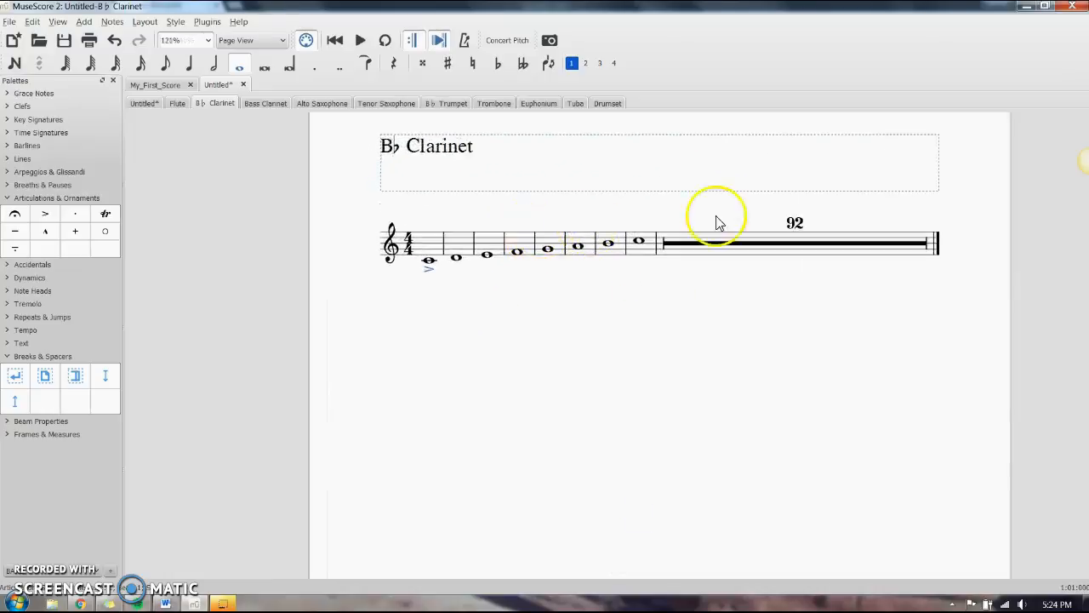
pyautogui.scroll(1, 645, 315)
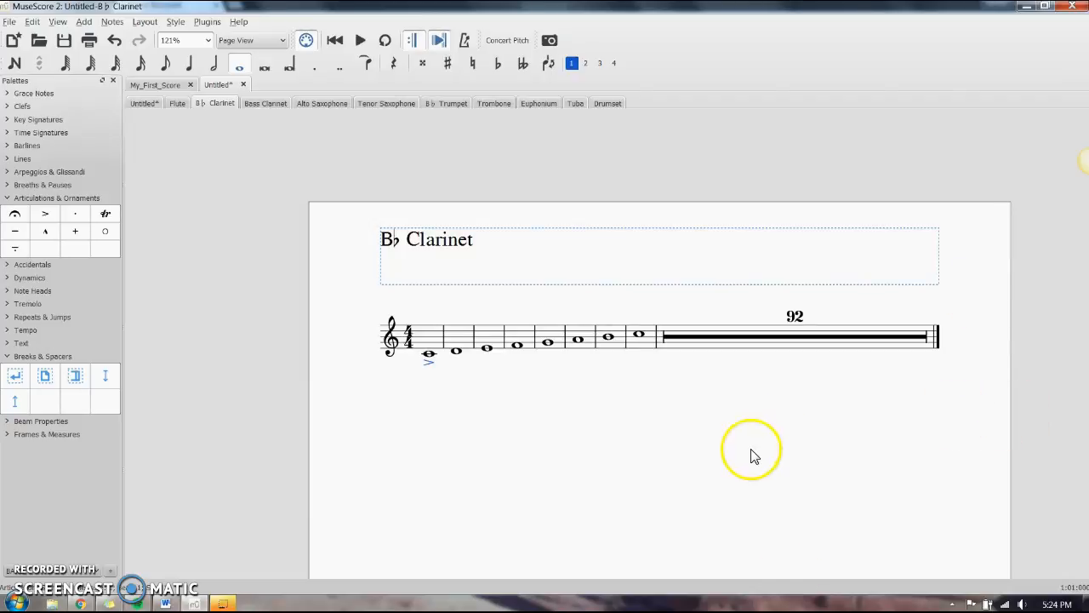
pyautogui.click(632, 284)
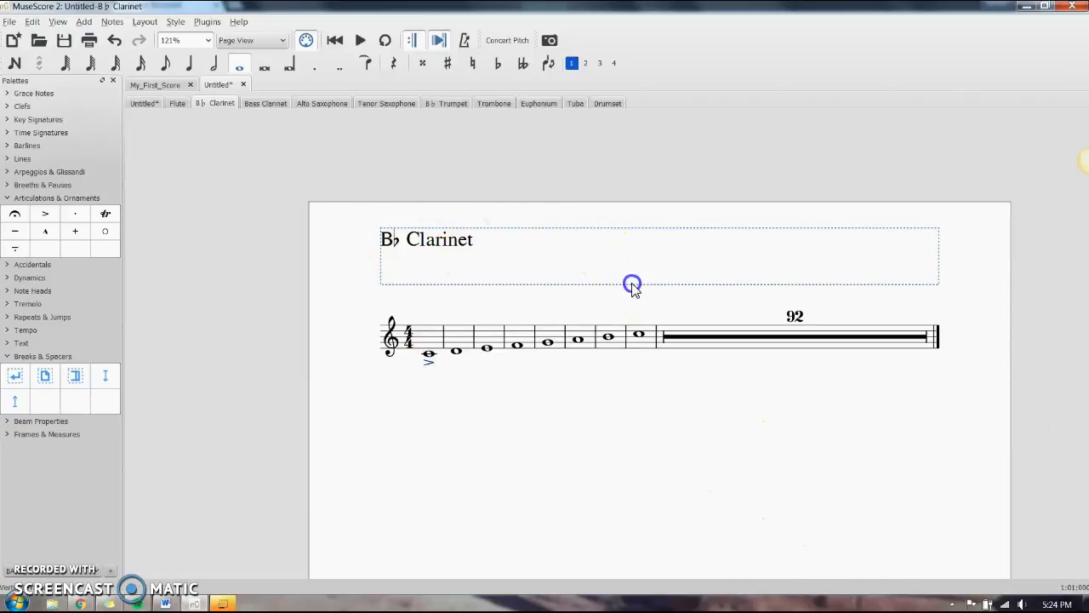
pyautogui.doubleClick(462, 241)
pyautogui.click(491, 470)
pyautogui.rightClick(417, 244)
pyautogui.click(452, 350)
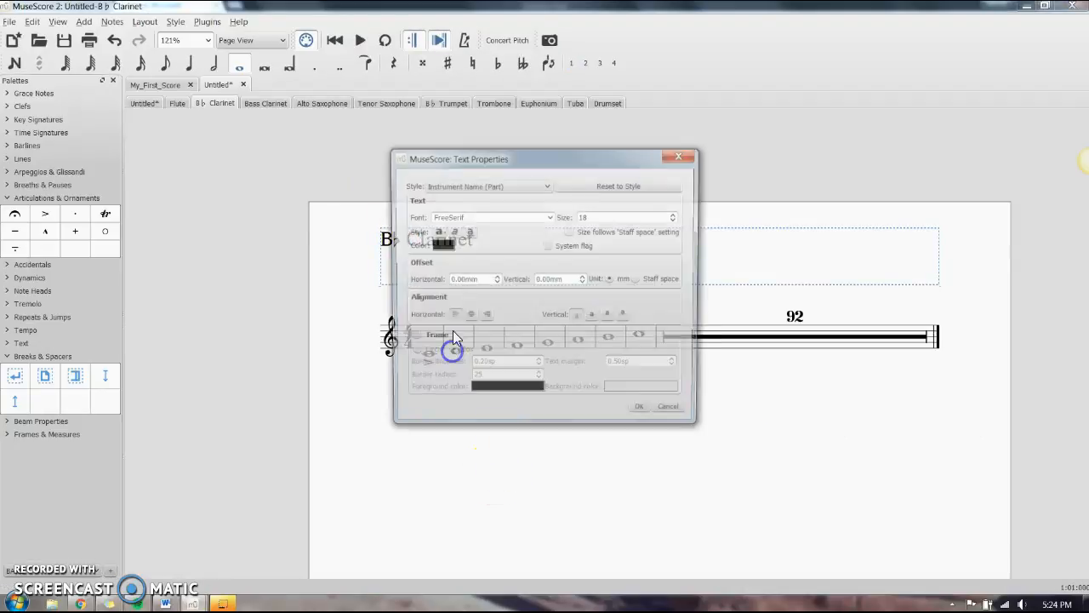
pyautogui.click(676, 216)
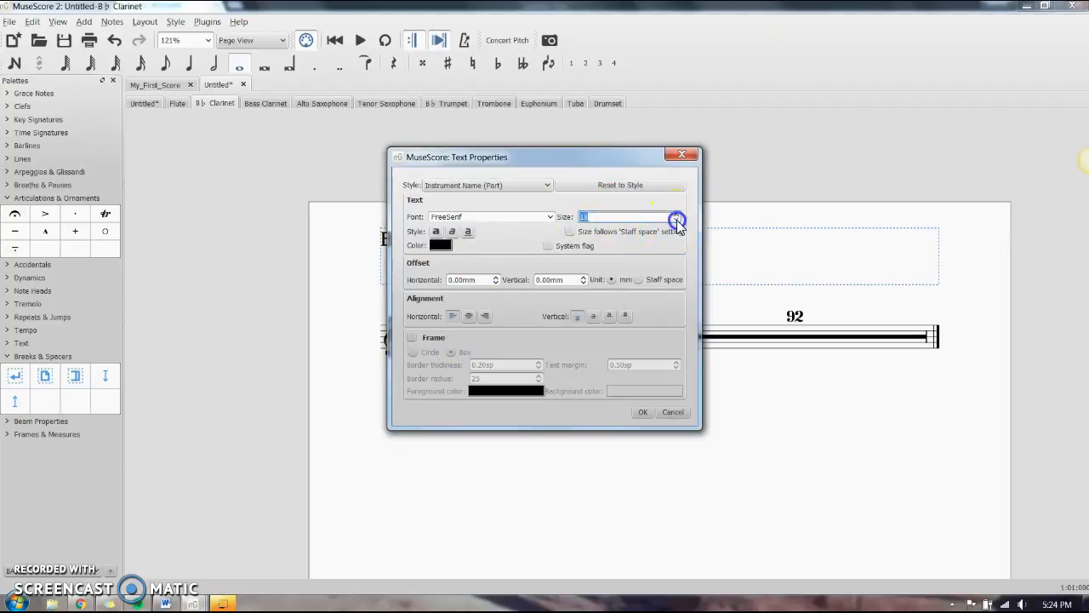
pyautogui.click(641, 413)
pyautogui.click(570, 446)
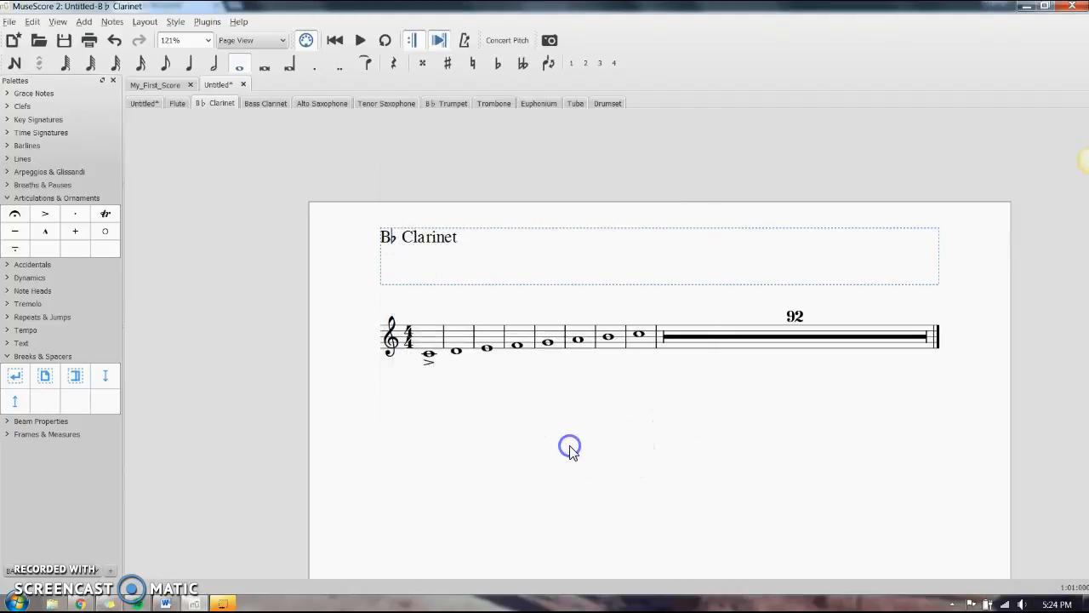
# Shorten the title frame around the B♭ Clarinet name so the staff moves closer to it
pyautogui.doubleClick(663, 284)
pyautogui.moveTo(661, 284)
pyautogui.mouseDown()
pyautogui.moveTo(661, 260)
pyautogui.moveTo(669, 280)
pyautogui.moveTo(674, 267)
pyautogui.mouseUp()
pyautogui.click(676, 409)
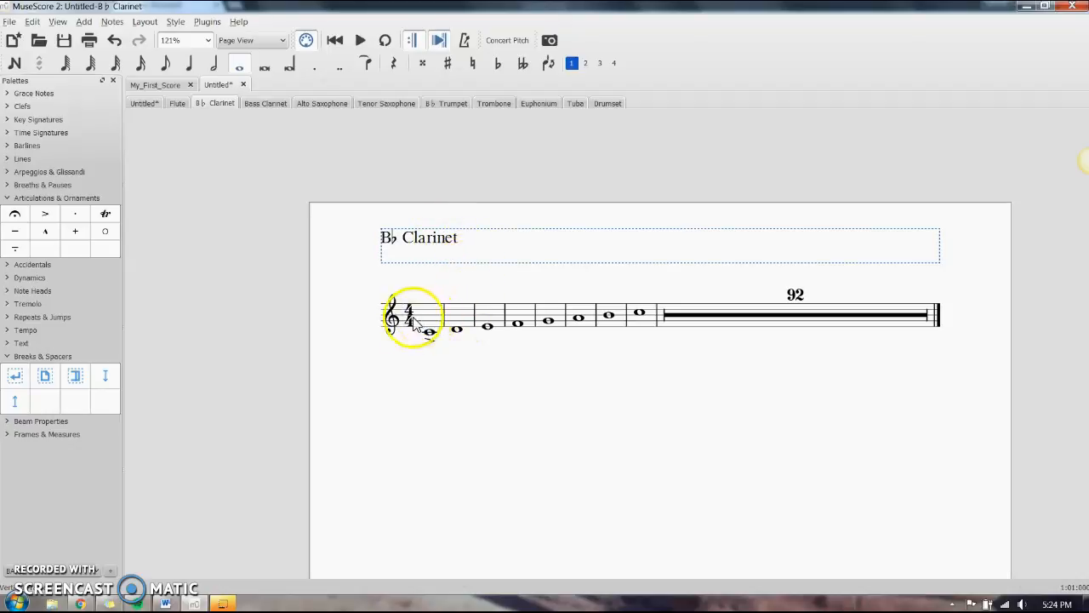
# Add a rehearsal mark reading 4 above the fourth measure of the B♭ Clarinet part
pyautogui.click(519, 325)
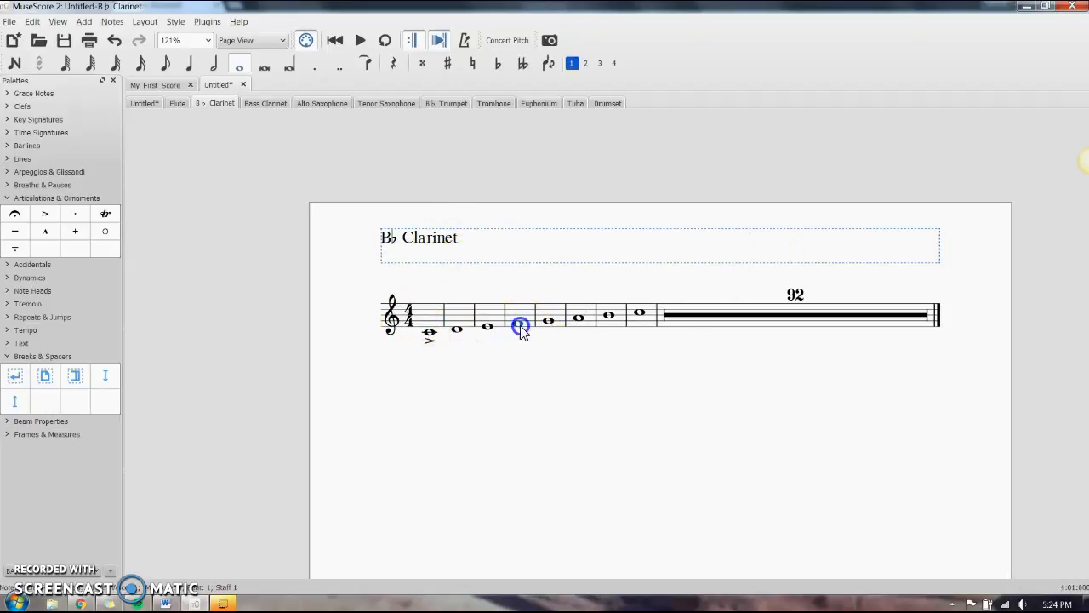
pyautogui.hotkey('ctrl', 'm')
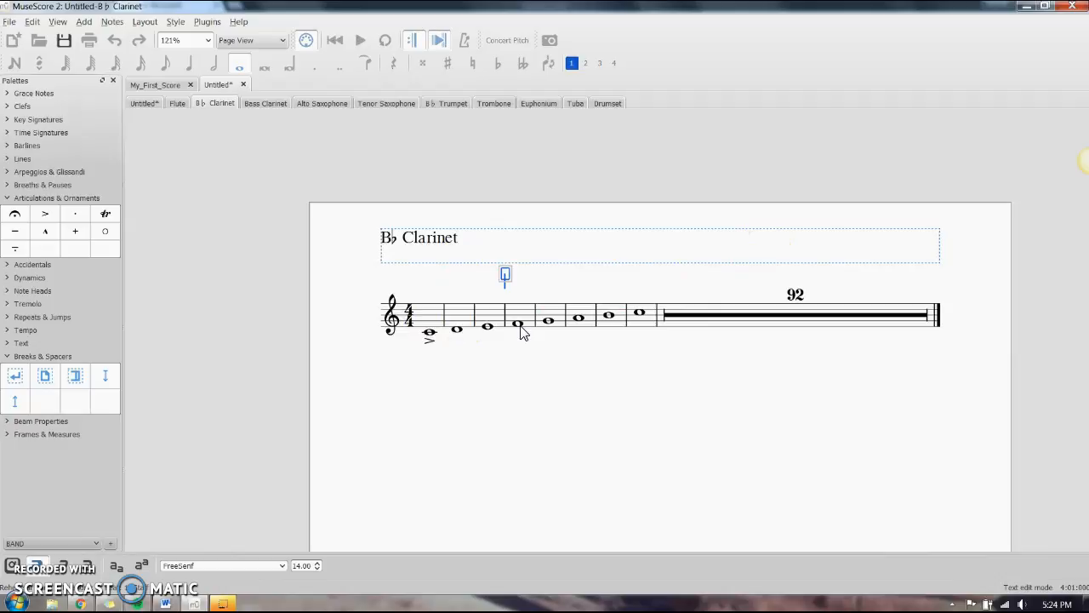
pyautogui.click(528, 332)
pyautogui.write('4')
pyautogui.click(521, 379)
# Add a rehearsal mark reading 5 above the fifth measure
pyautogui.click(550, 323)
pyautogui.hotkey('ctrl', 'm')
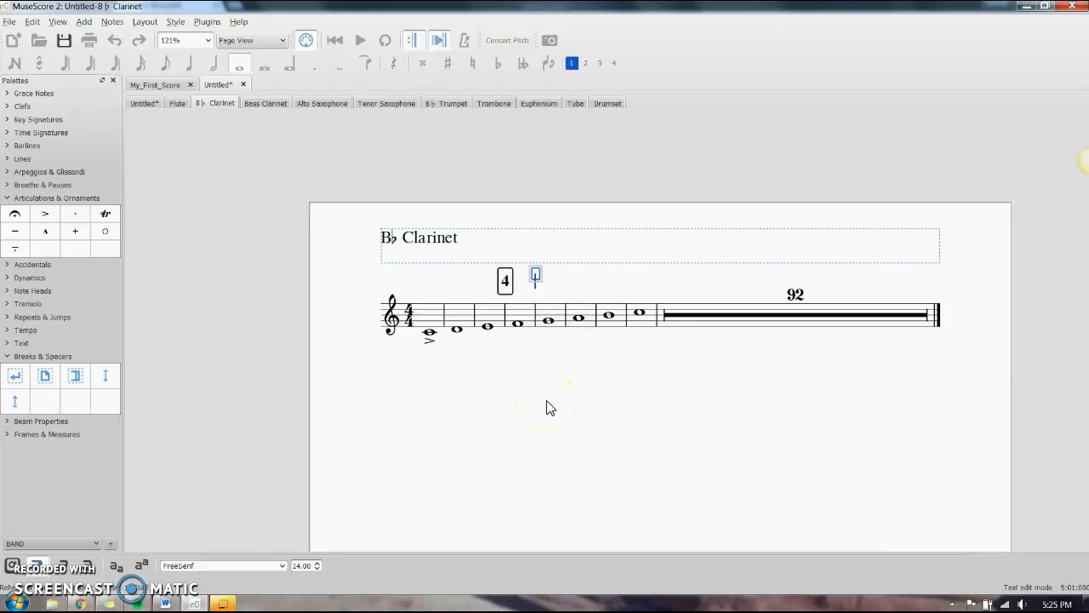
pyautogui.write('5')
pyautogui.click(549, 410)
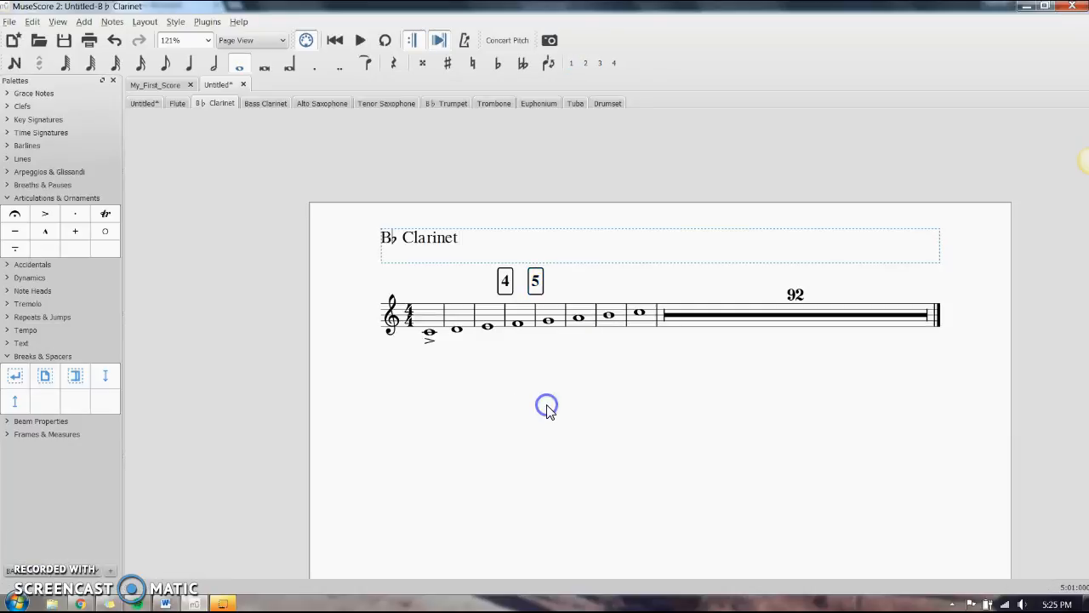
# Reduce the Rehearsal Mark text style's font size to 10 and apply it to all parts
pyautogui.click(505, 284)
pyautogui.rightClick(506, 288)
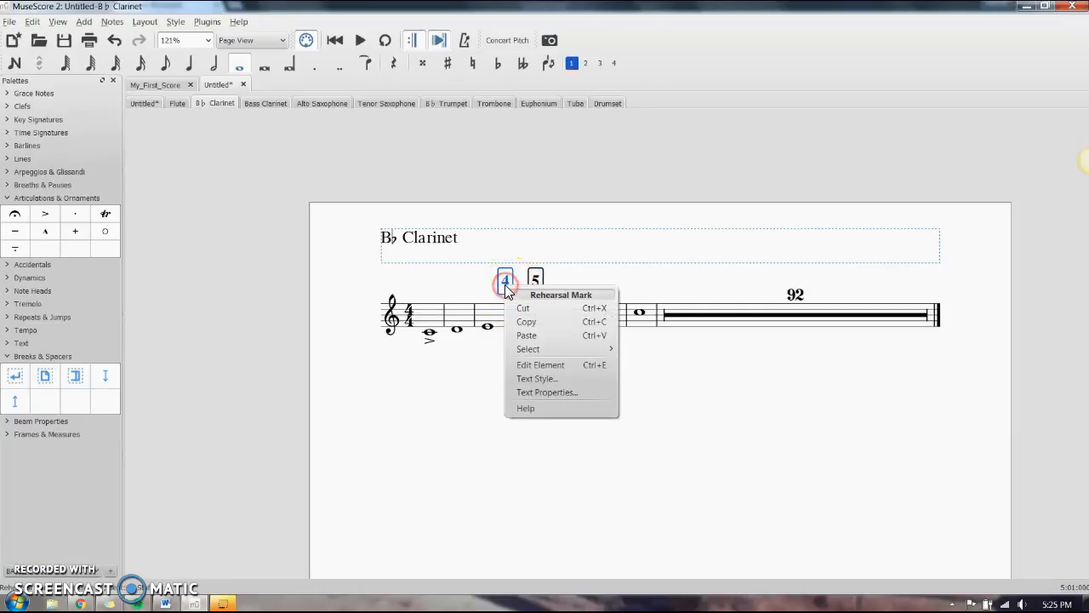
pyautogui.click(548, 379)
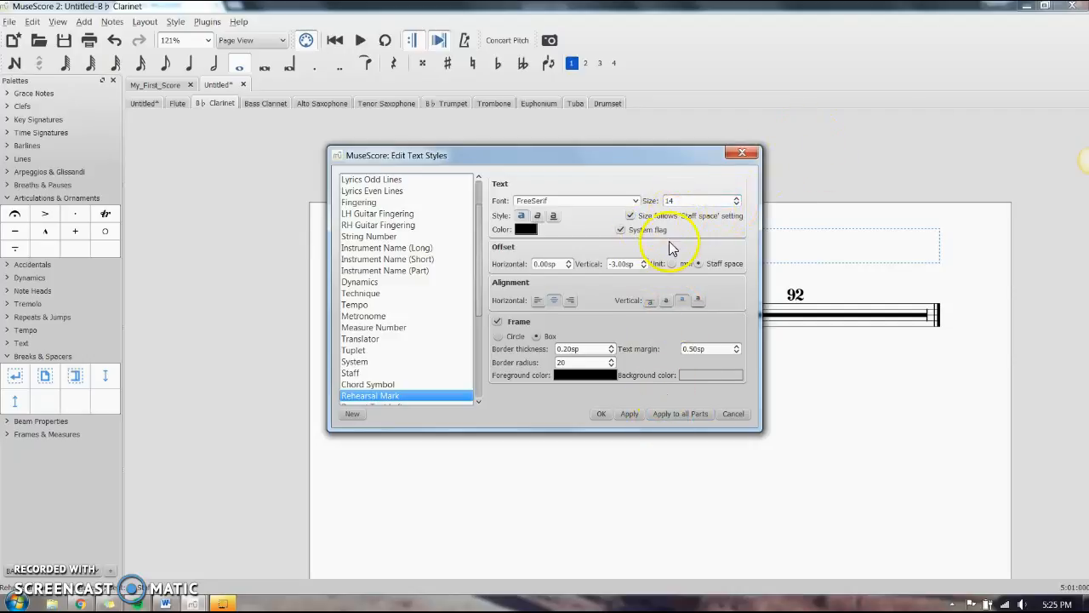
pyautogui.click(736, 205)
pyautogui.click(736, 204)
pyautogui.click(736, 204)
pyautogui.click(736, 204)
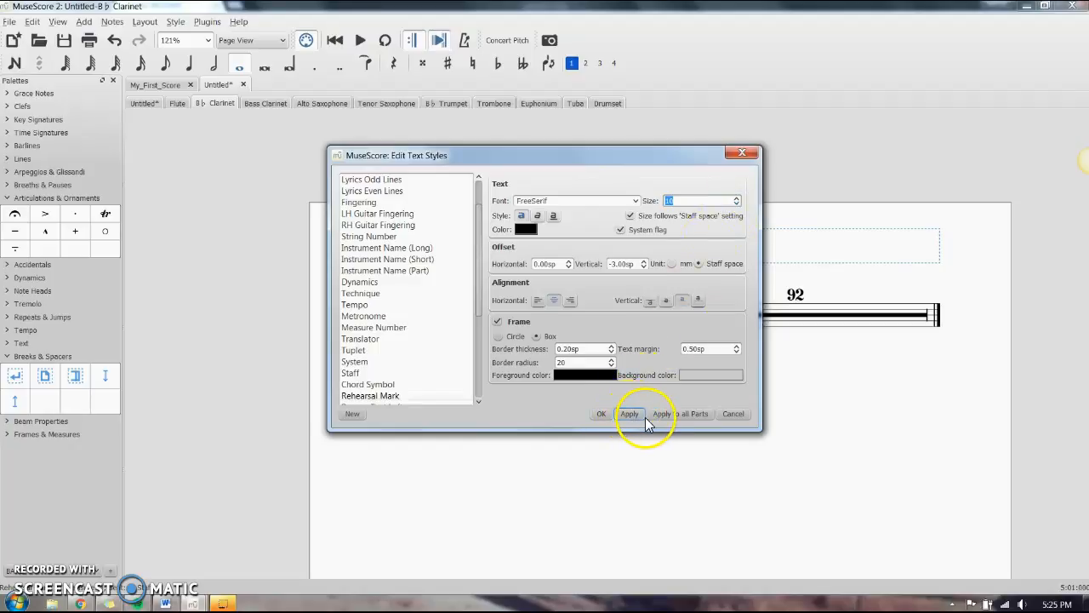
pyautogui.click(679, 417)
pyautogui.click(599, 414)
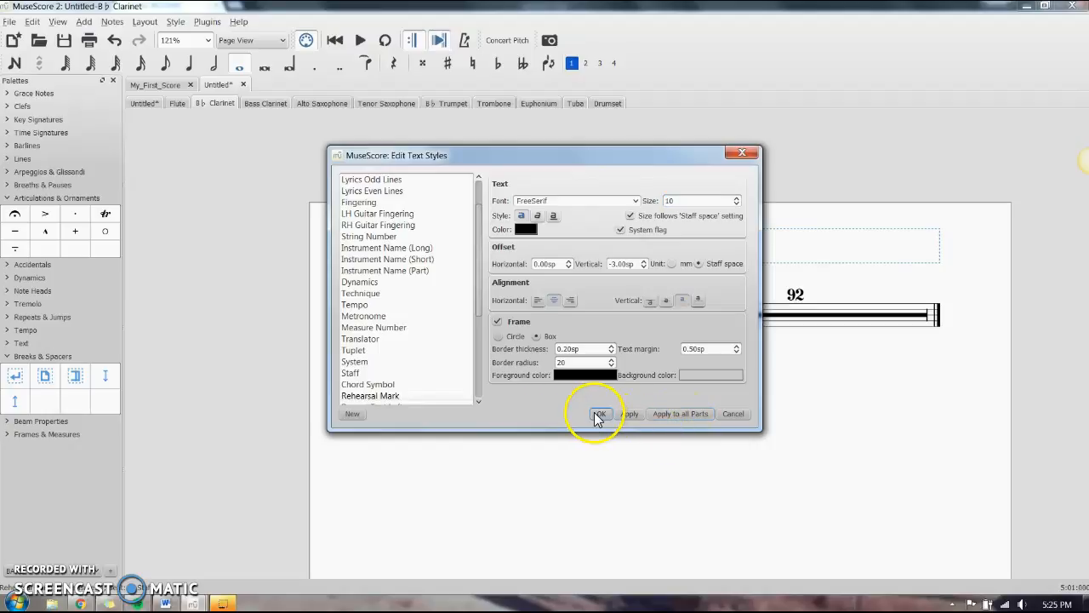
pyautogui.click(597, 416)
pyautogui.click(512, 388)
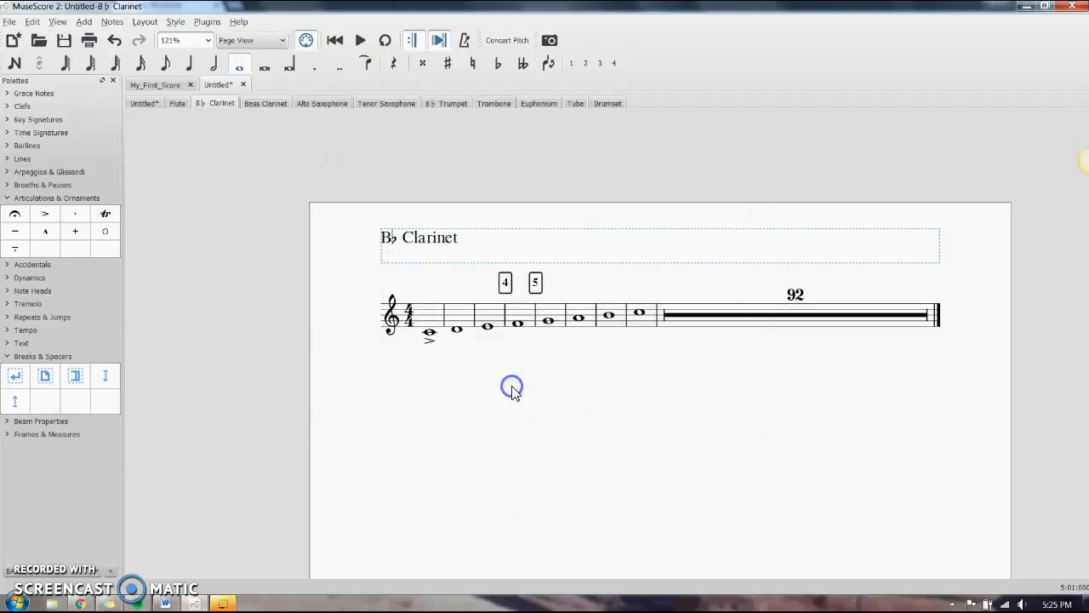